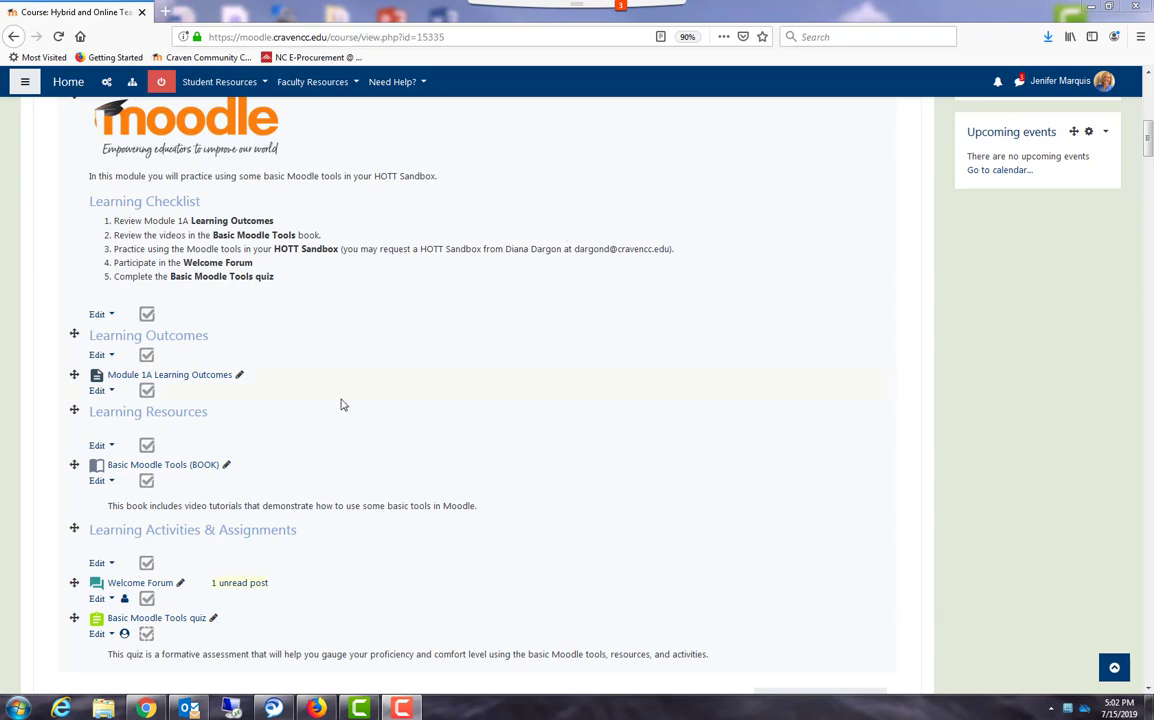
Step: Open the Basic Moodle Tools (BOOK) resource under Learning Resources and advance to its next chapter
left_click(117, 467)
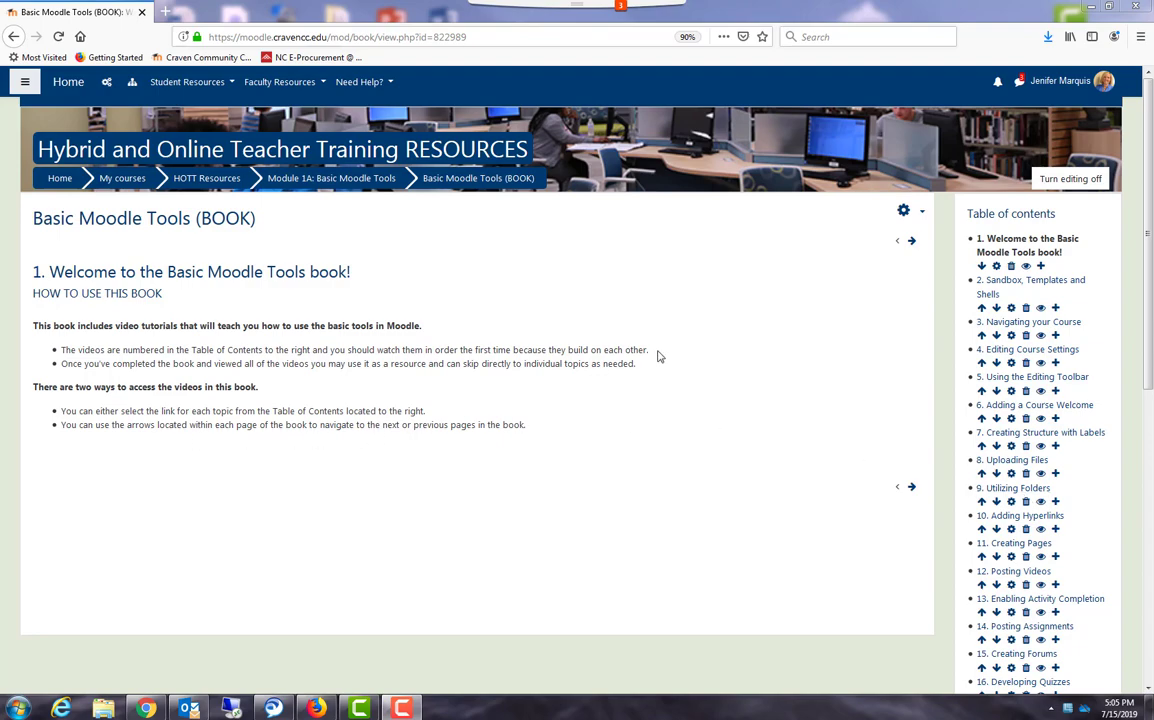
left_click(911, 489)
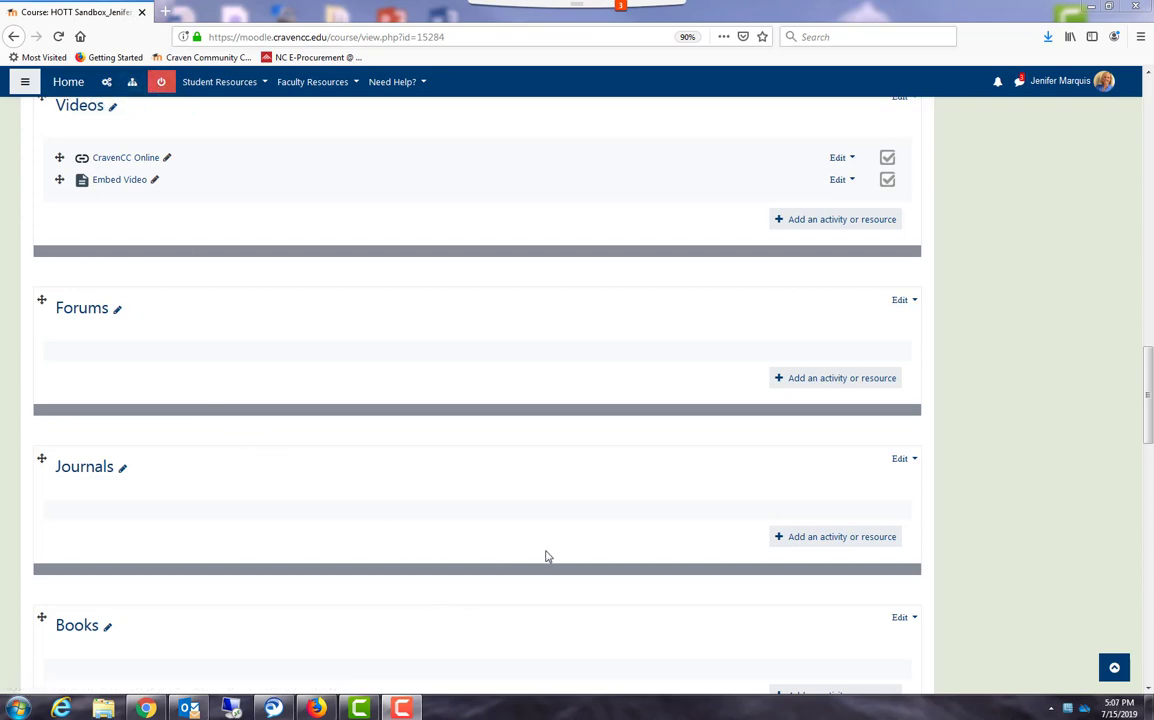
Step: Add a new Book resource to the Books section of the sandbox course
scroll(884, 535, "down", 2)
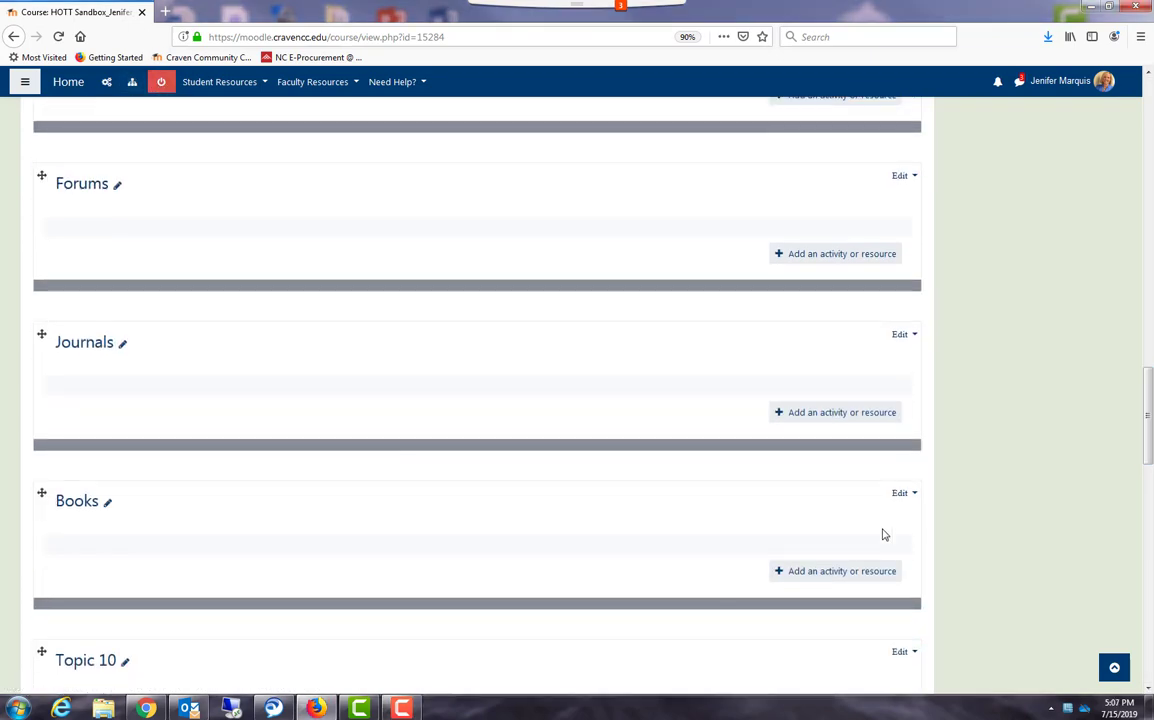
left_click(835, 573)
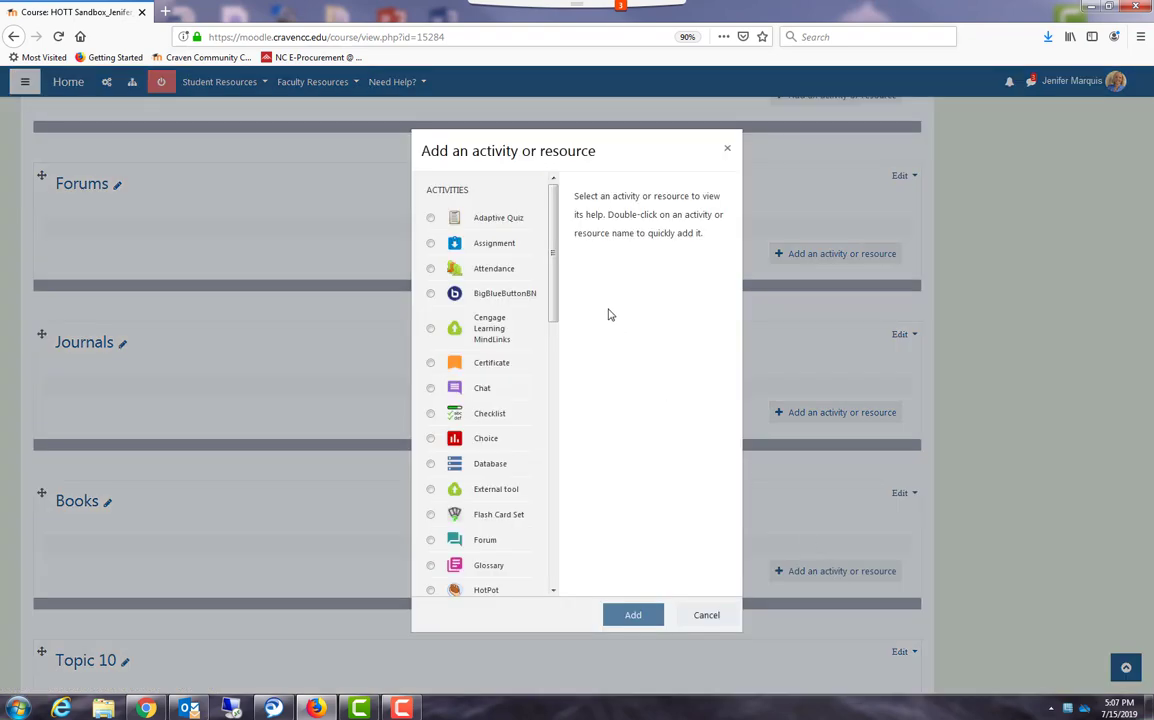
scroll(543, 337, "down", 10)
left_click(483, 487)
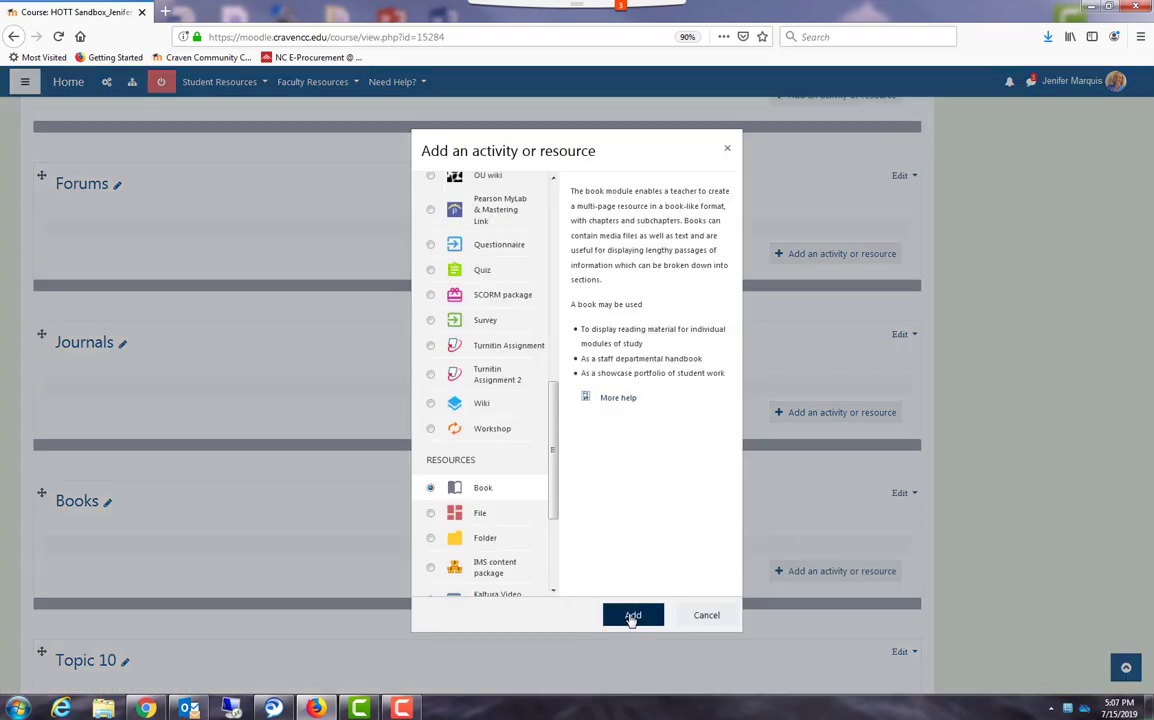
left_click(632, 619)
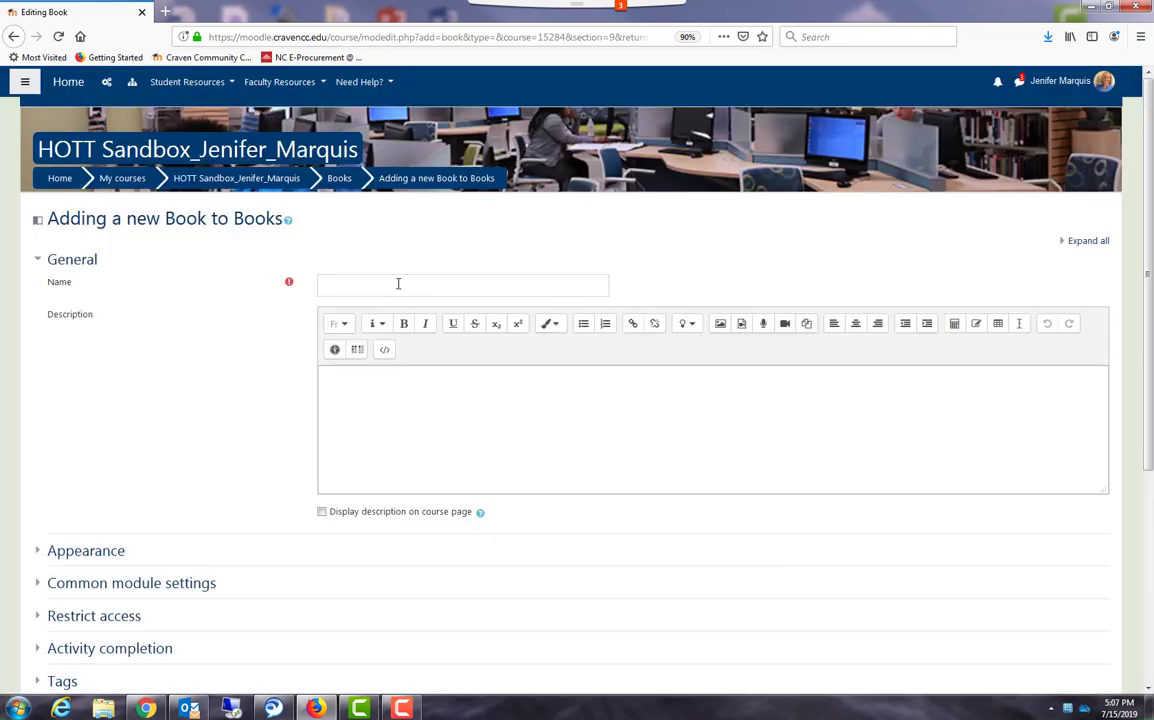
Step: Name the new book "Example Book"
left_click(397, 288)
type("Example Book")
key("Tab")
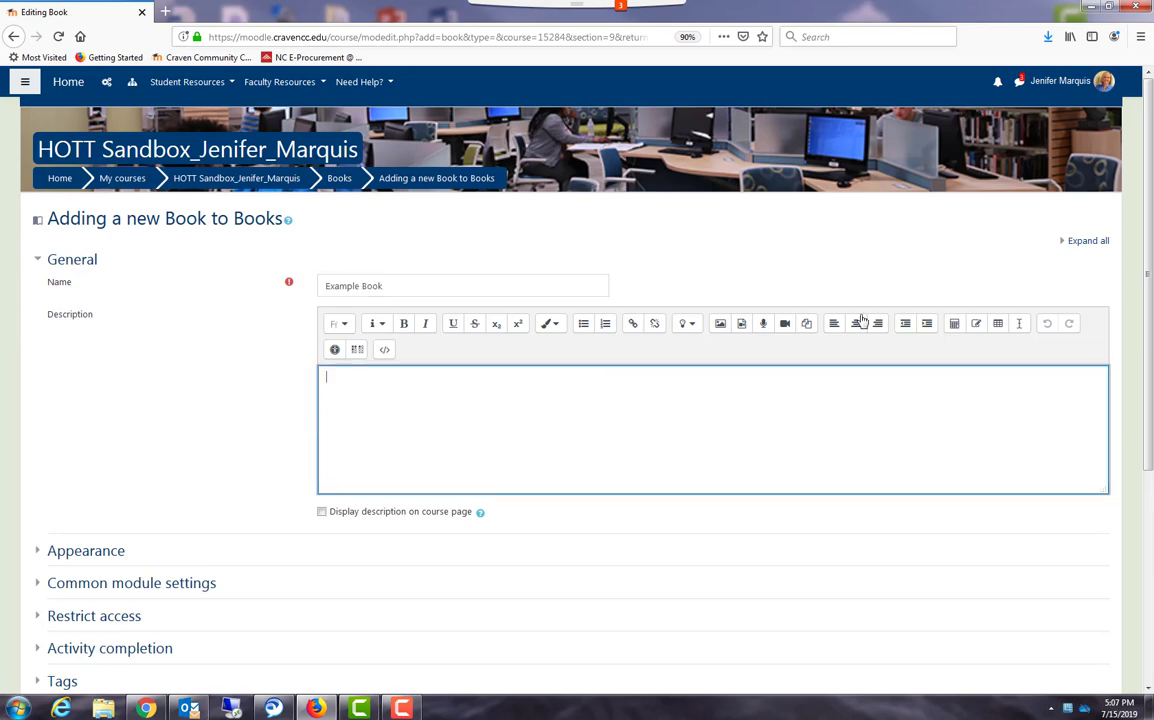
Step: Expand and review all of the book's settings with their defaults kept, and save and display the book
left_click(1078, 241)
scroll(178, 453, "down", 3)
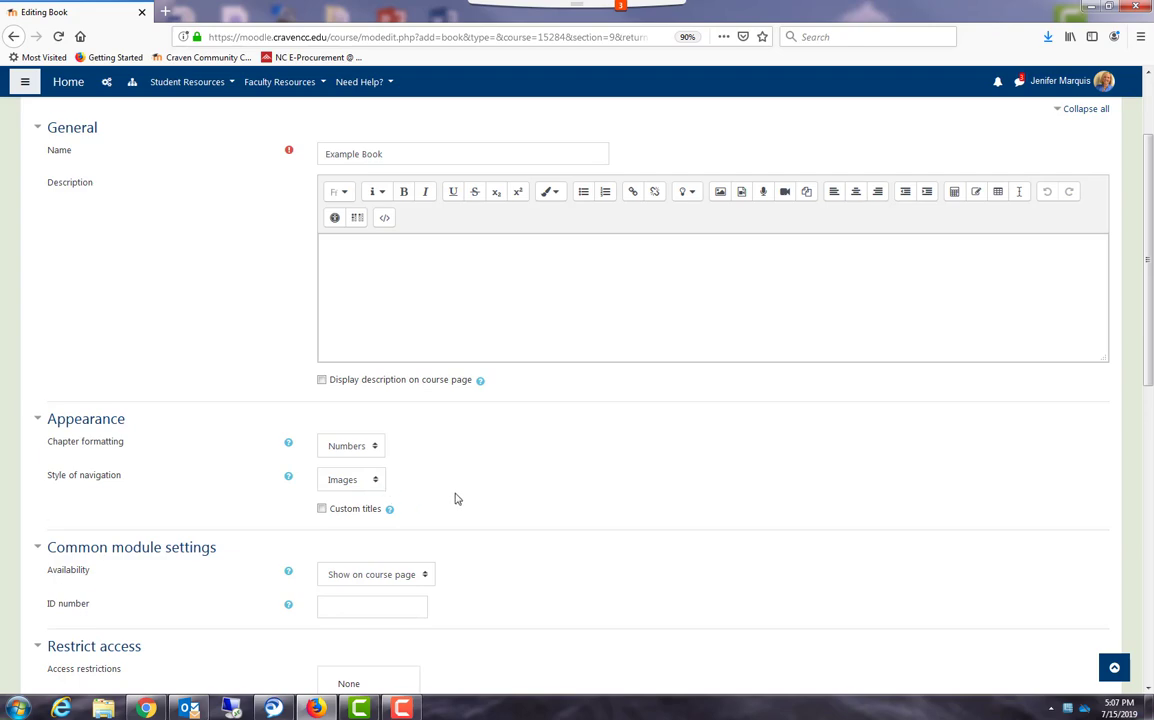
scroll(455, 498, "down", 3)
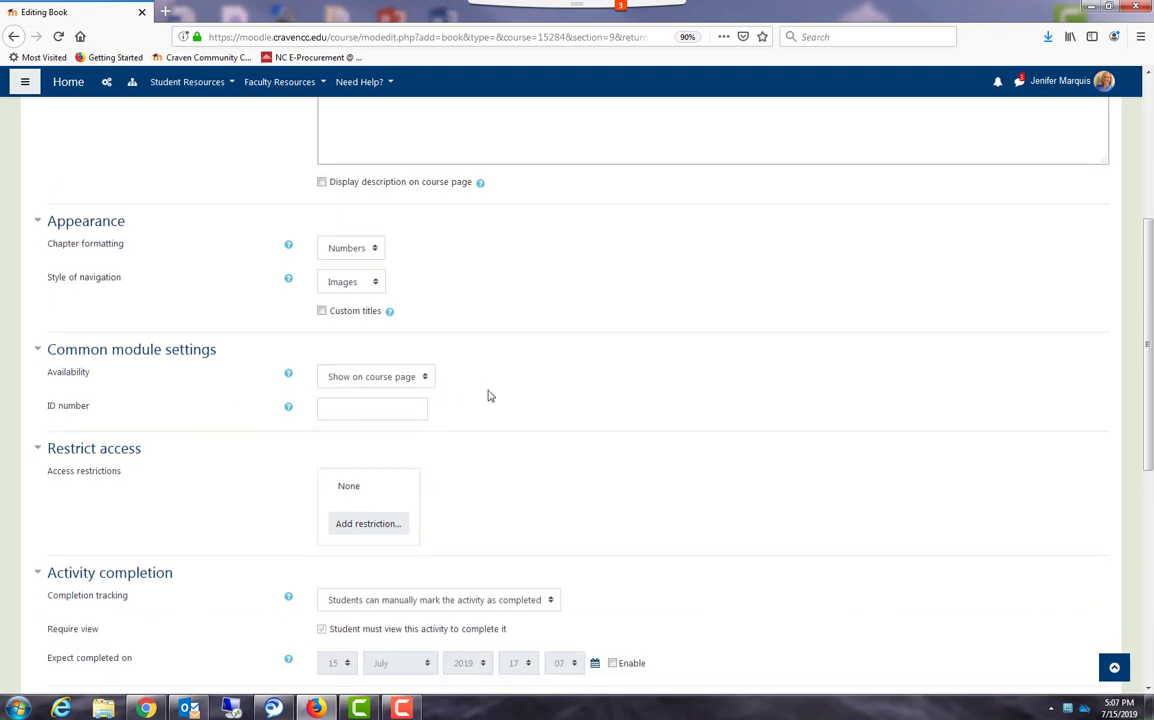
scroll(490, 396, "down", 2)
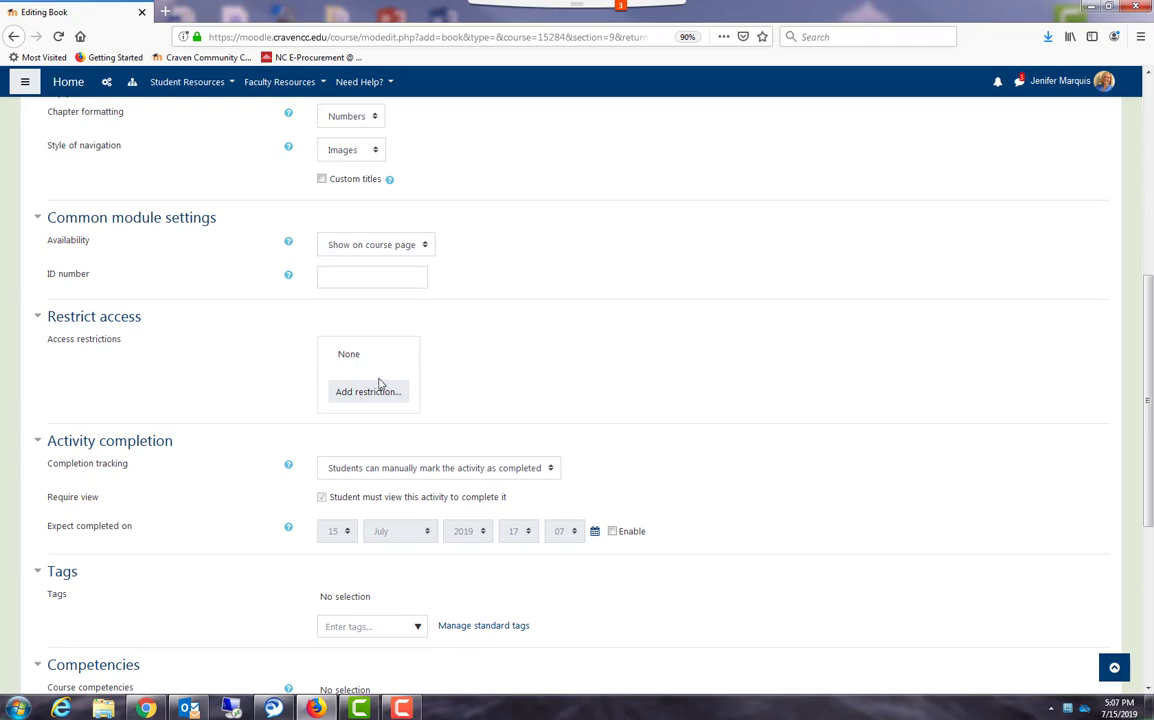
double_click(463, 392)
scroll(465, 390, "down", 3)
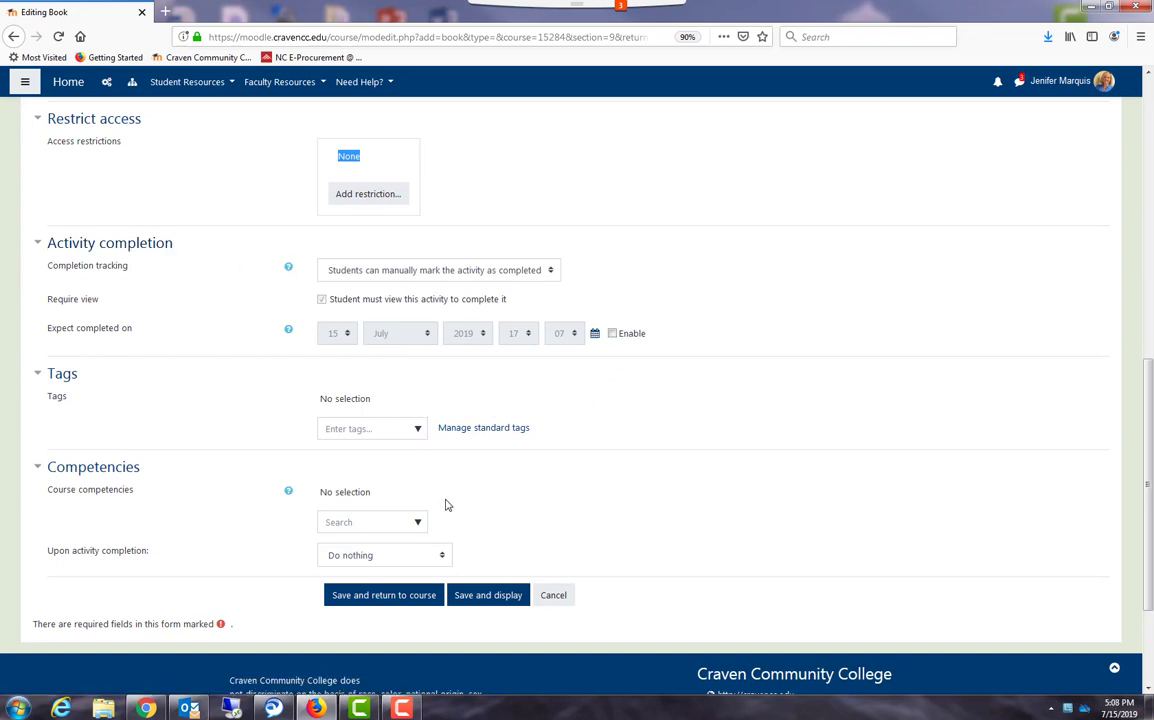
scroll(528, 506, "down", 1)
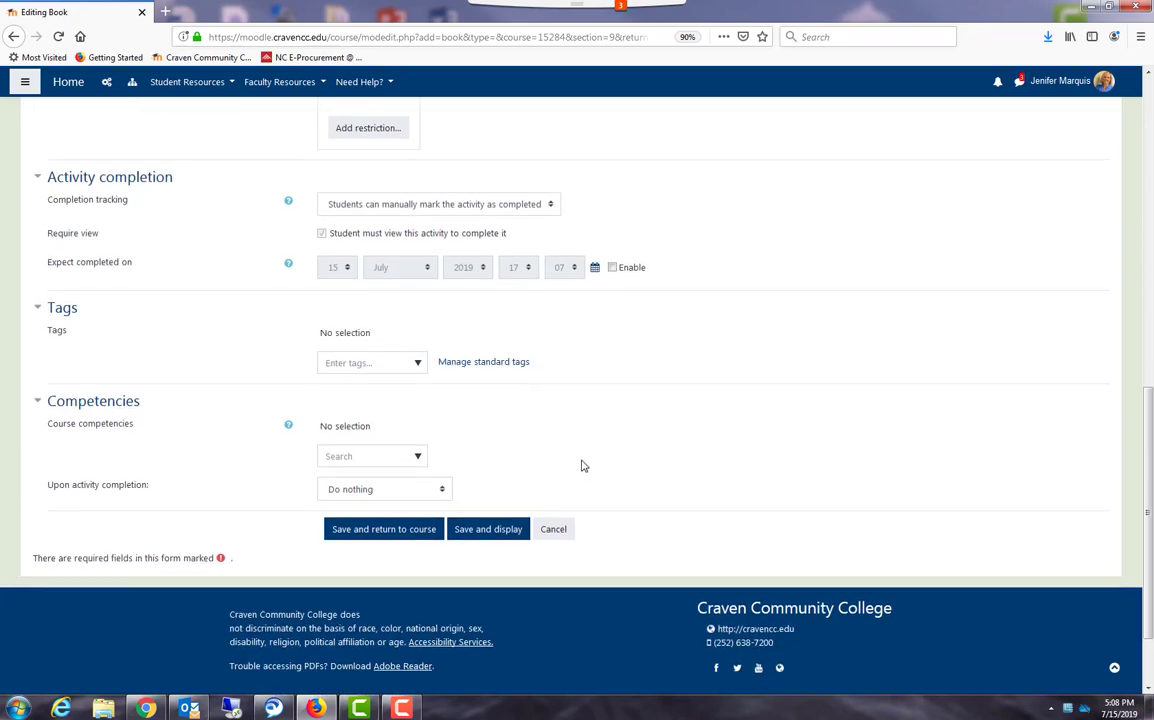
left_click(490, 530)
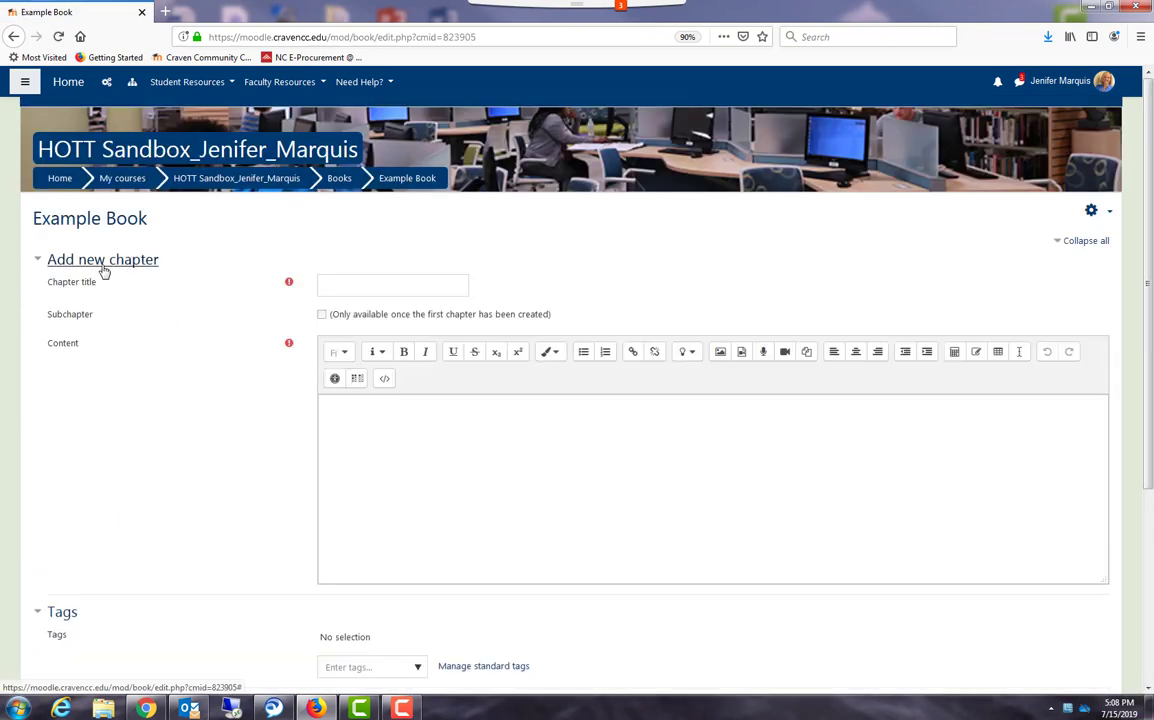
Step: Create the first chapter titled "Welcome" with the content "Welcome to my Book!" and save it
left_click(368, 286)
type("Welcome")
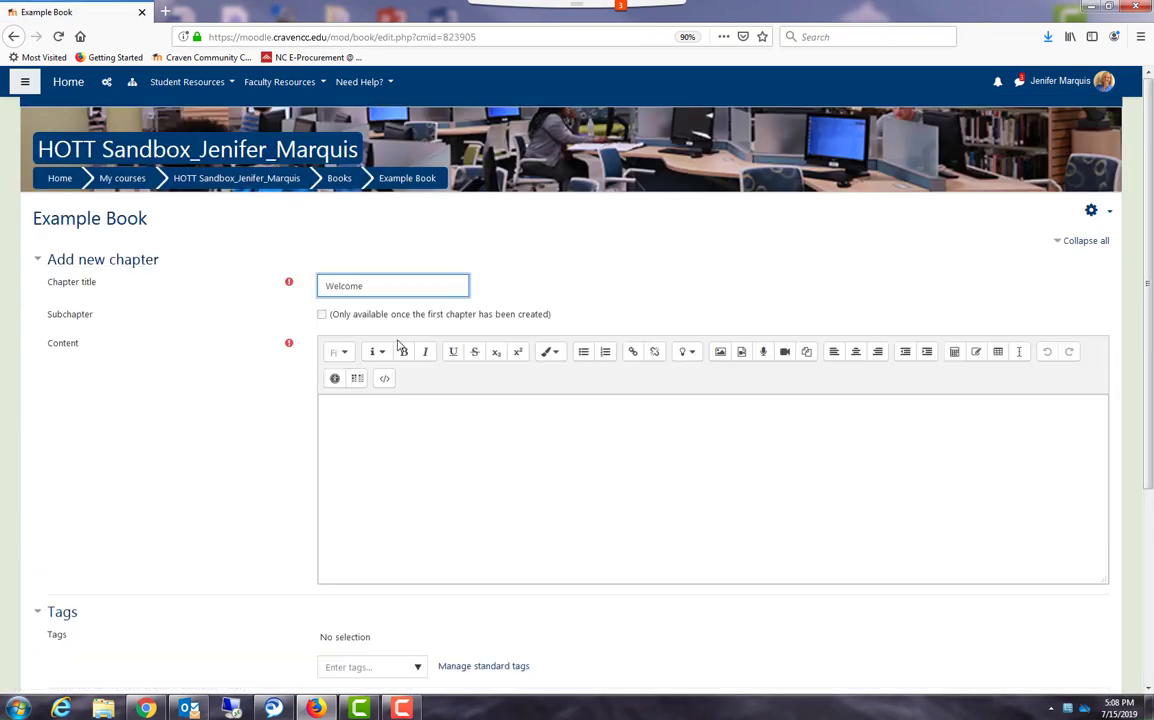
left_click(381, 421)
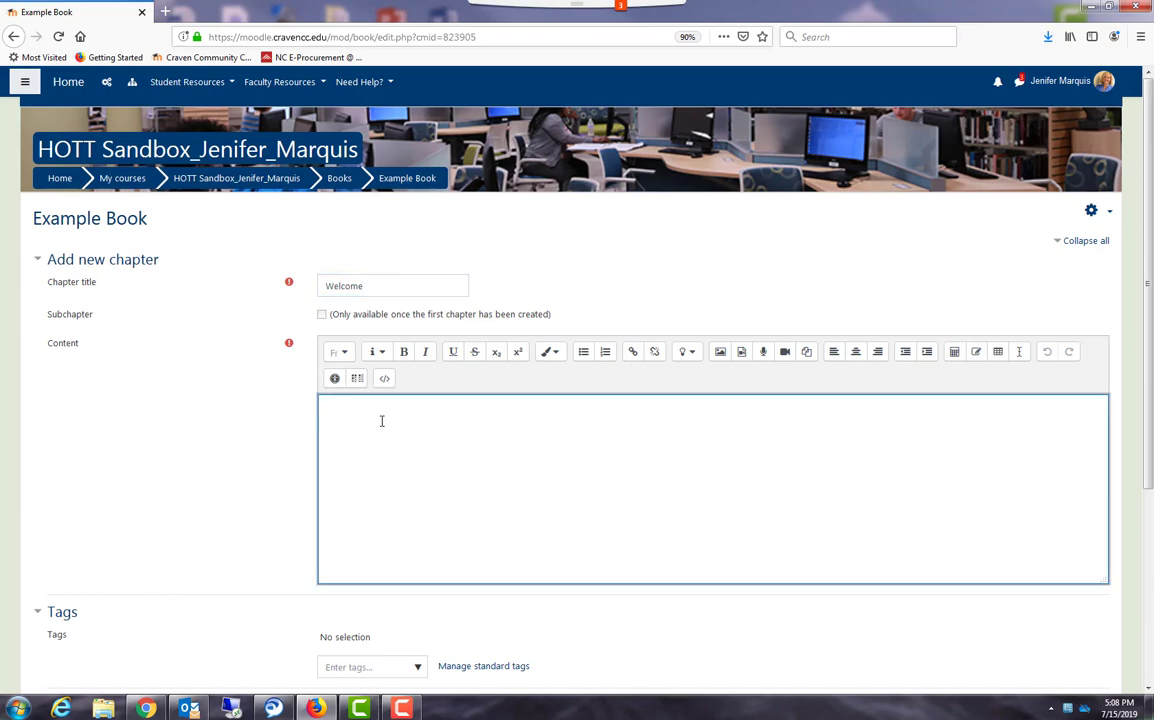
type("Welcome to my Book!")
scroll(381, 420, "down", 5)
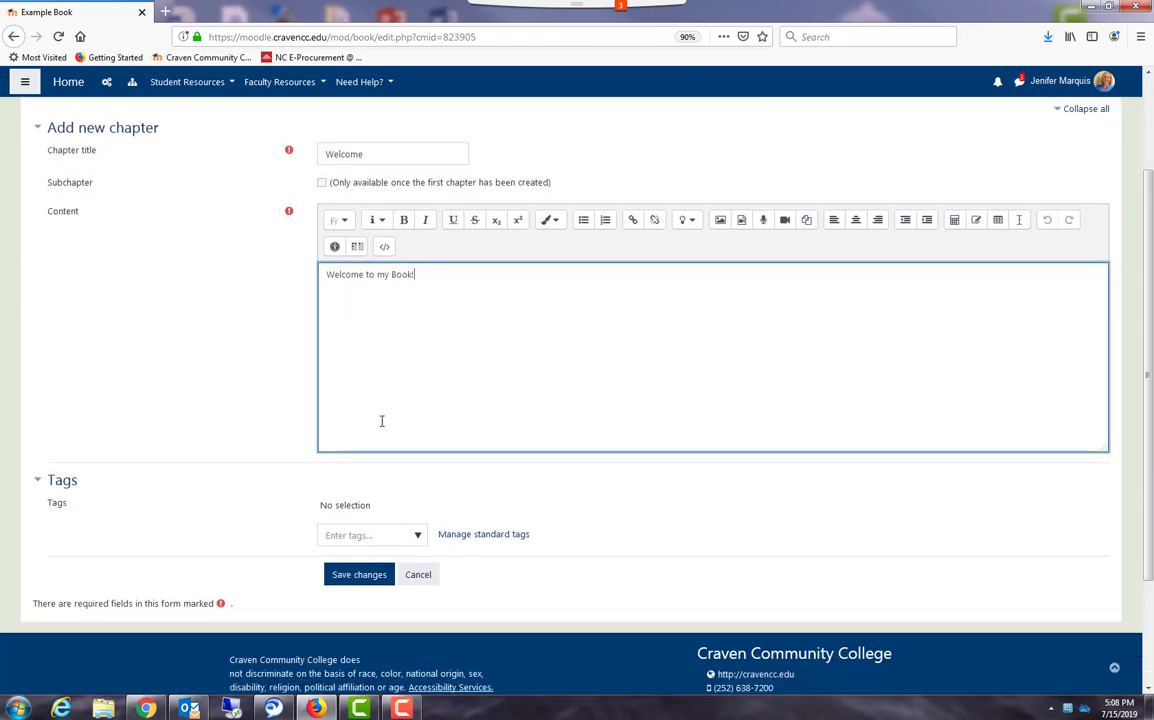
left_click(348, 454)
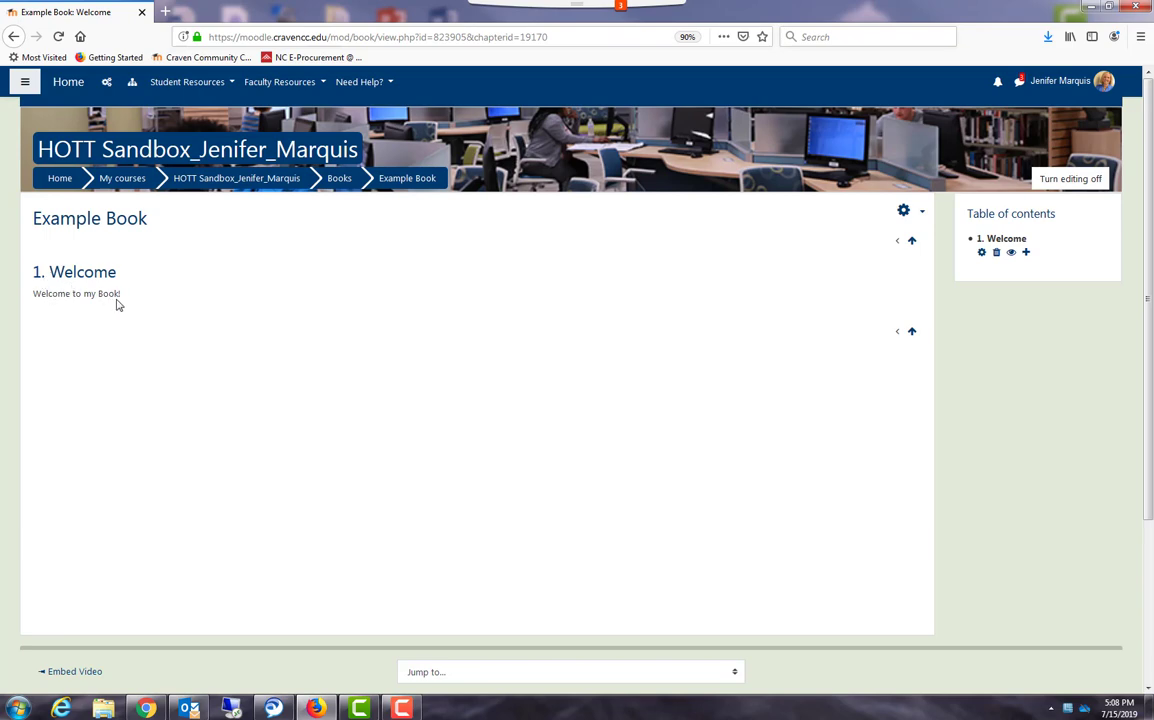
Step: Add a chapter after Welcome titled "Books" with the content "Books are fun!" and save it
left_click(1026, 254)
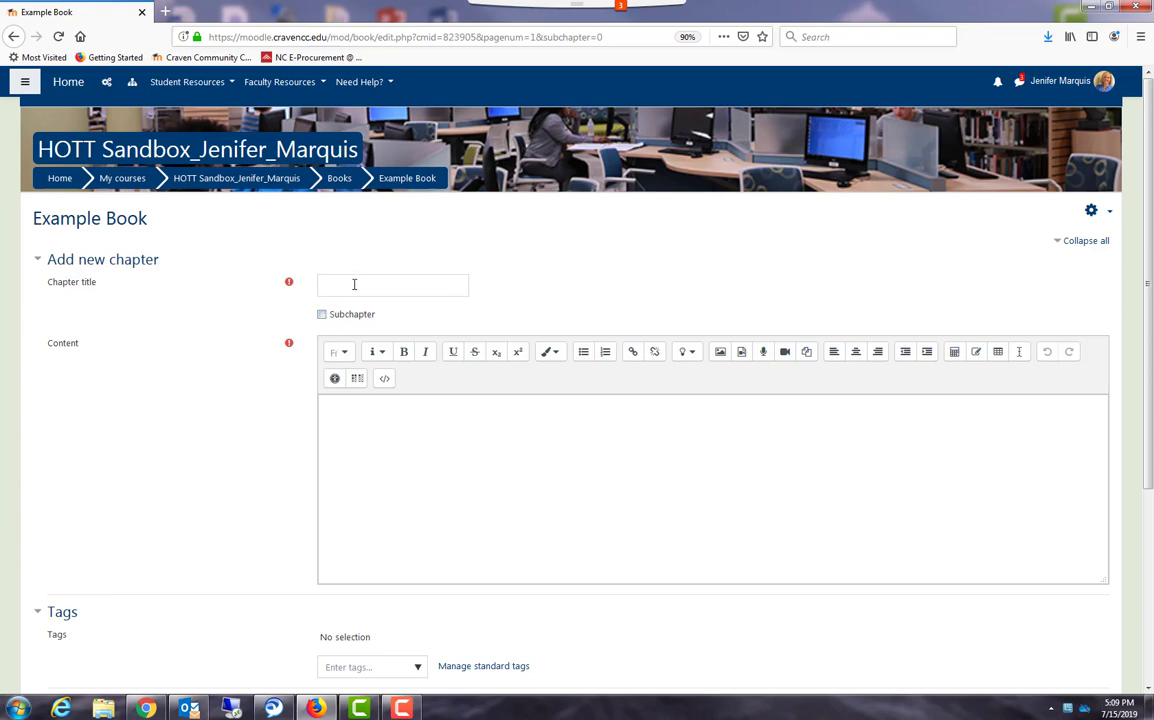
left_click(354, 287)
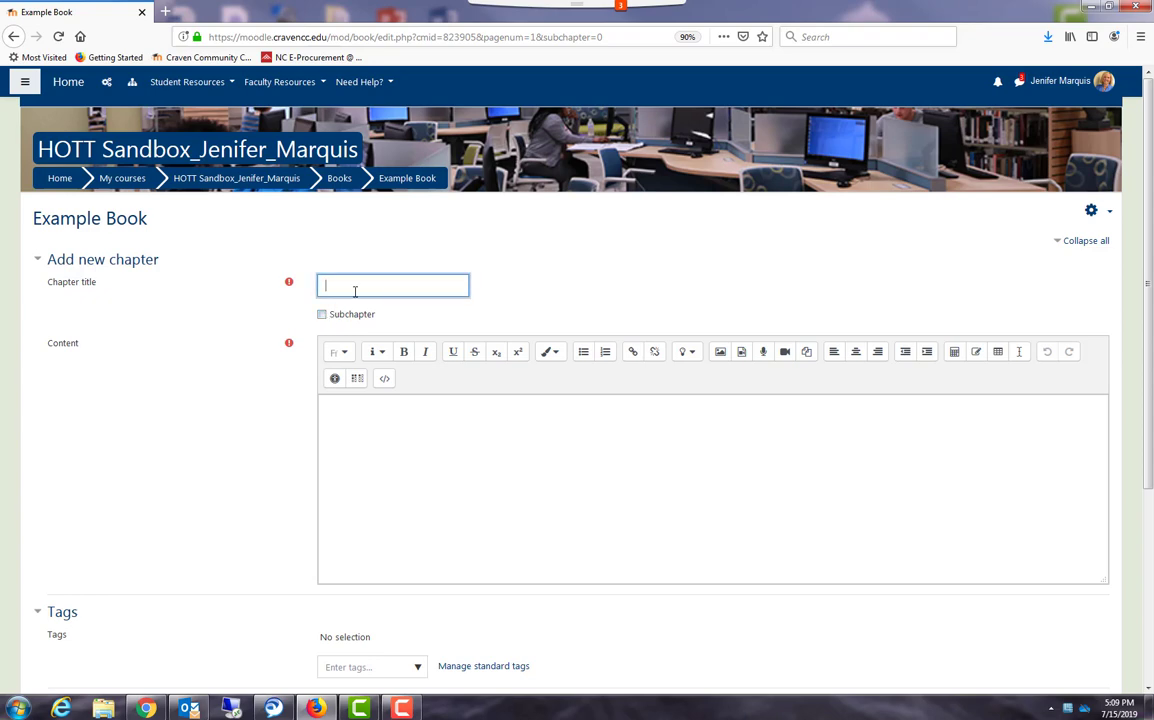
type("Books")
left_click(427, 436)
type("Bo")
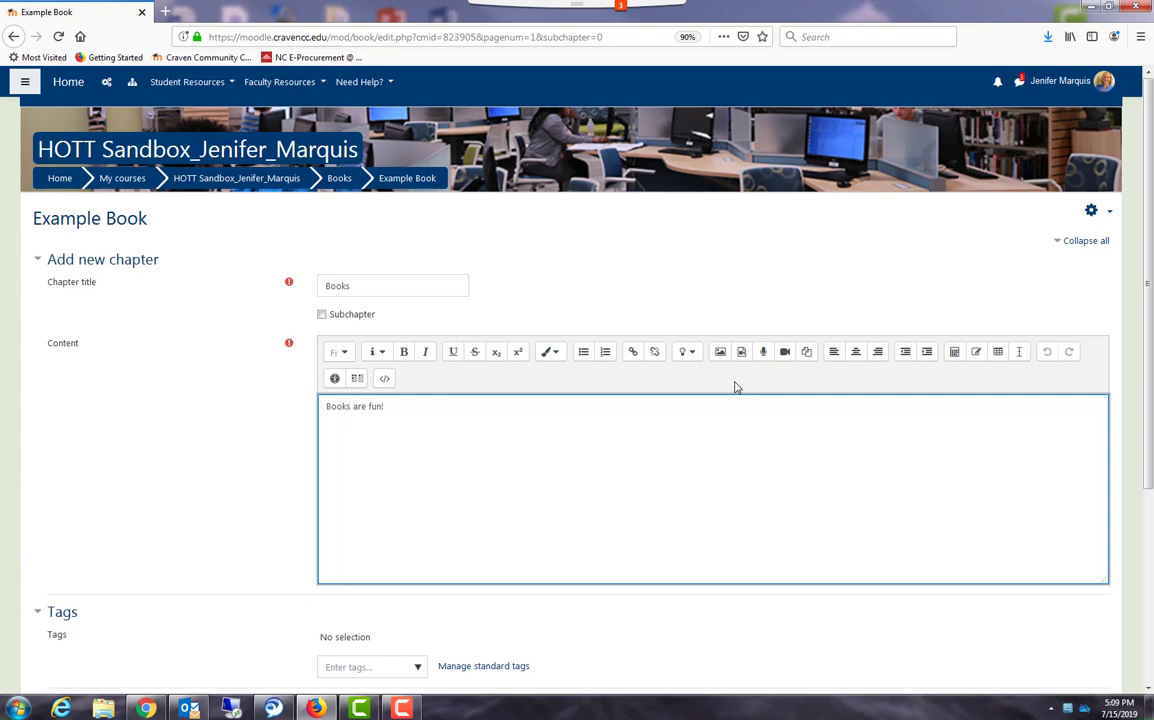
scroll(446, 444, "down", 3)
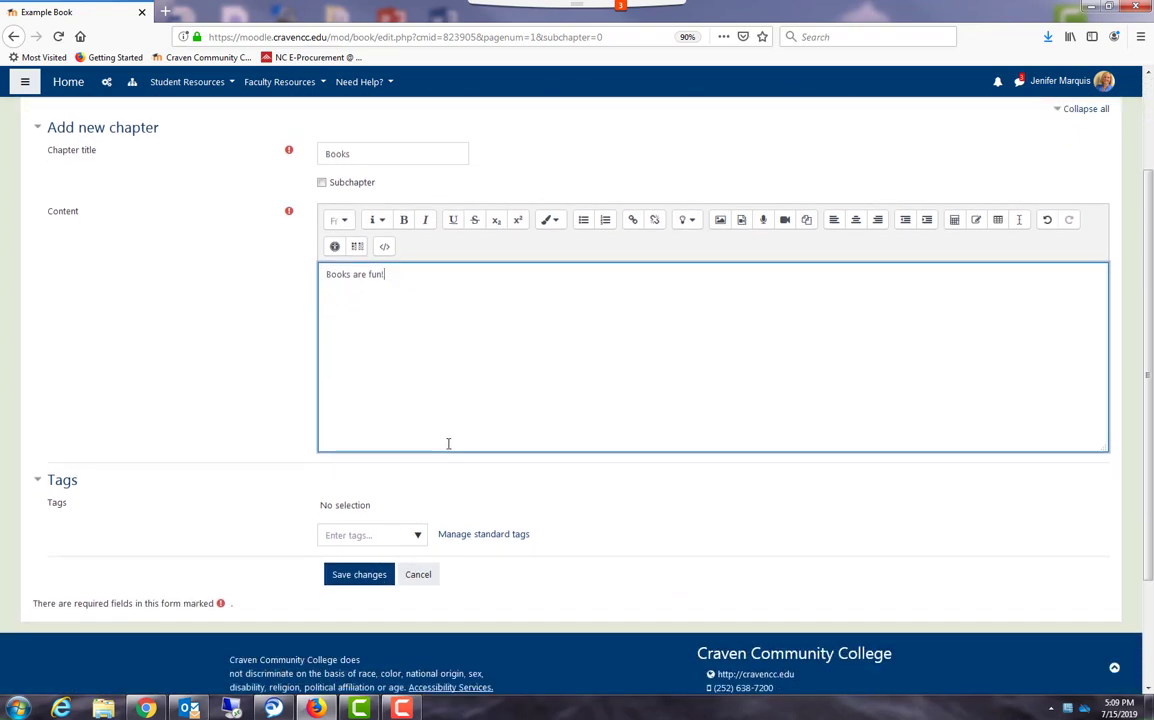
left_click(381, 572)
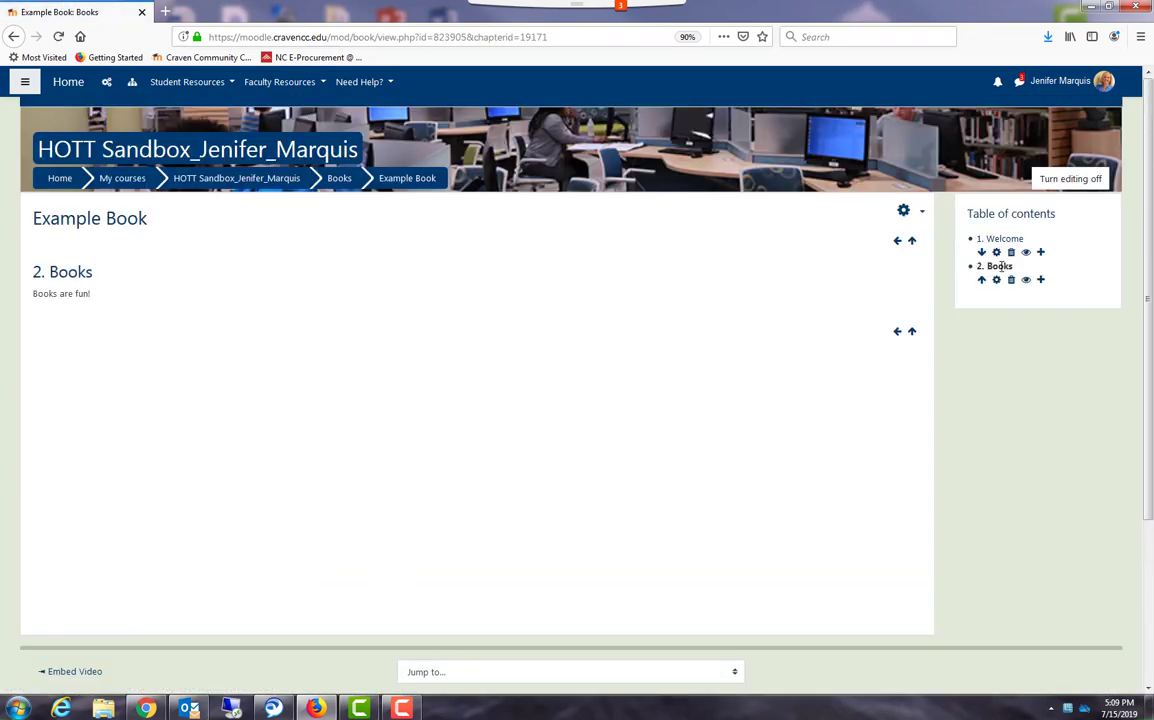
Step: Start a new chapter after Books, title it "Chapters" and mark it as a subchapter
left_click(1040, 281)
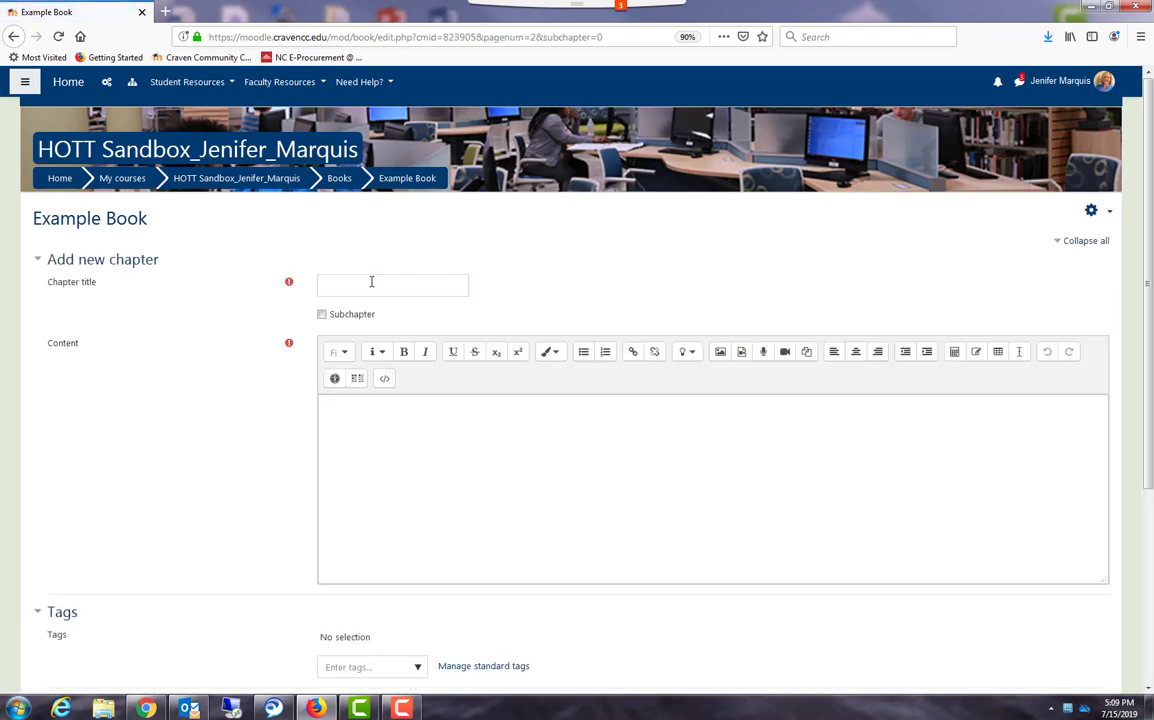
left_click(372, 284)
type("Chapters")
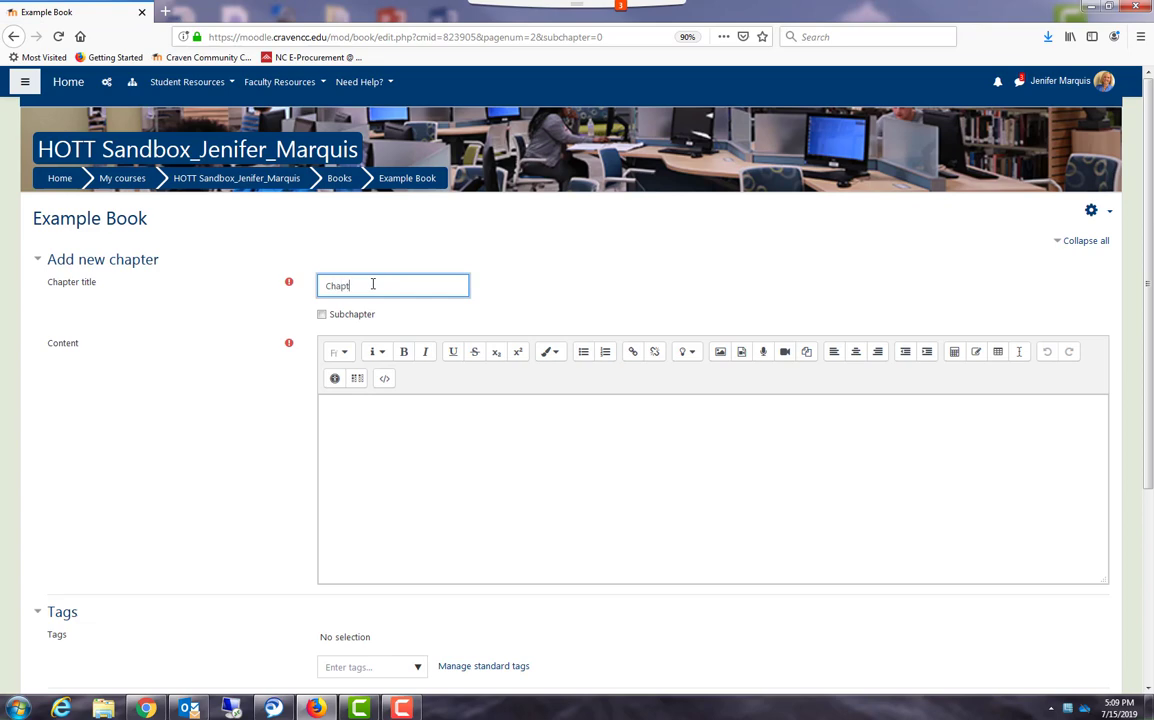
left_click(323, 315)
left_click(323, 315)
left_click(322, 315)
Step: Enter "Chapters are part of a book." as the subchapter's content and save it
left_click(379, 407)
type("Chapters are part of a book.")
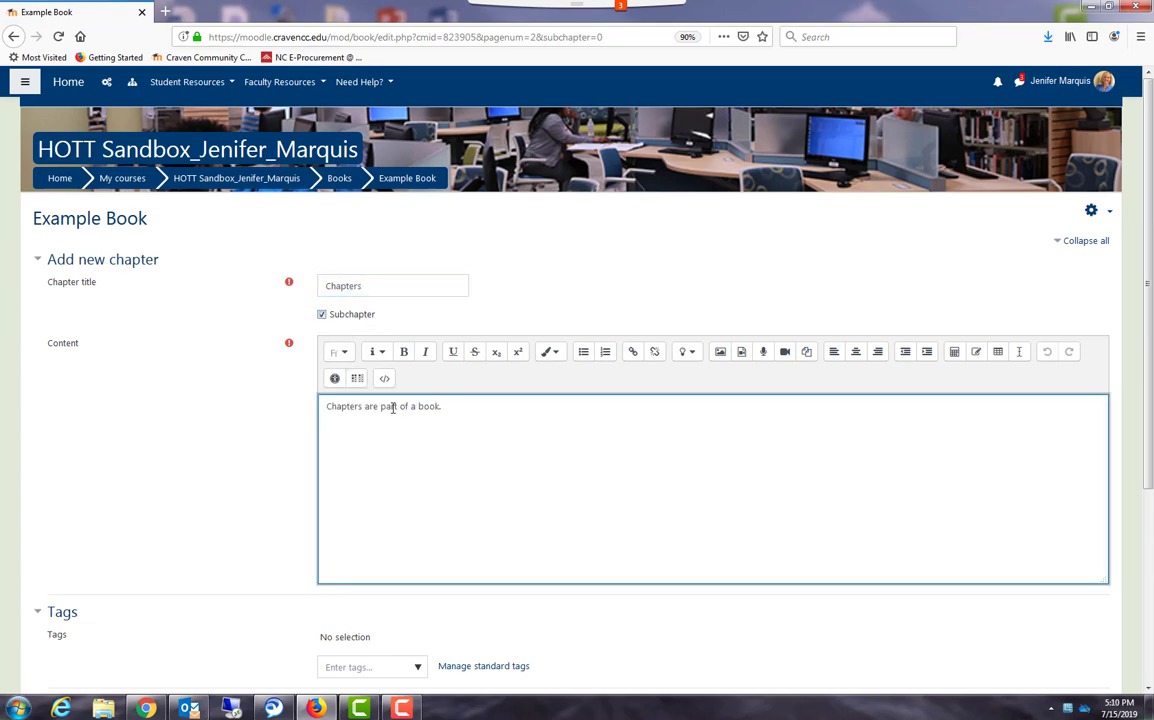
scroll(365, 560, "down", 1)
scroll(366, 573, "down", 1)
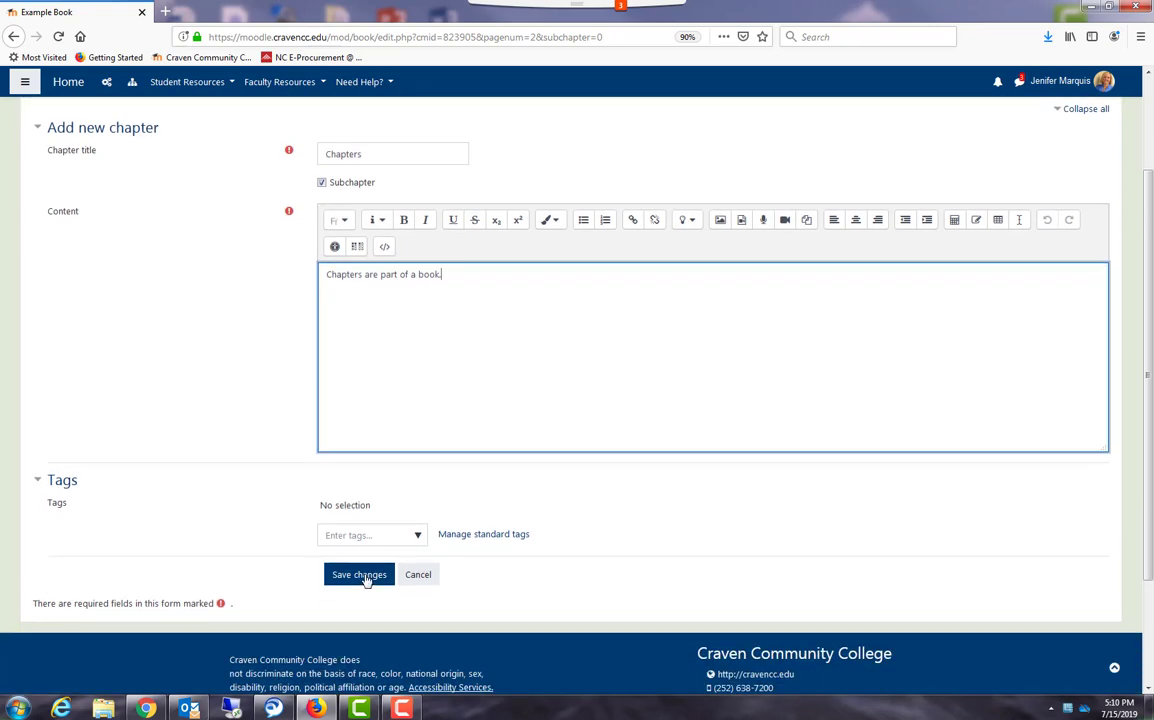
left_click(369, 577)
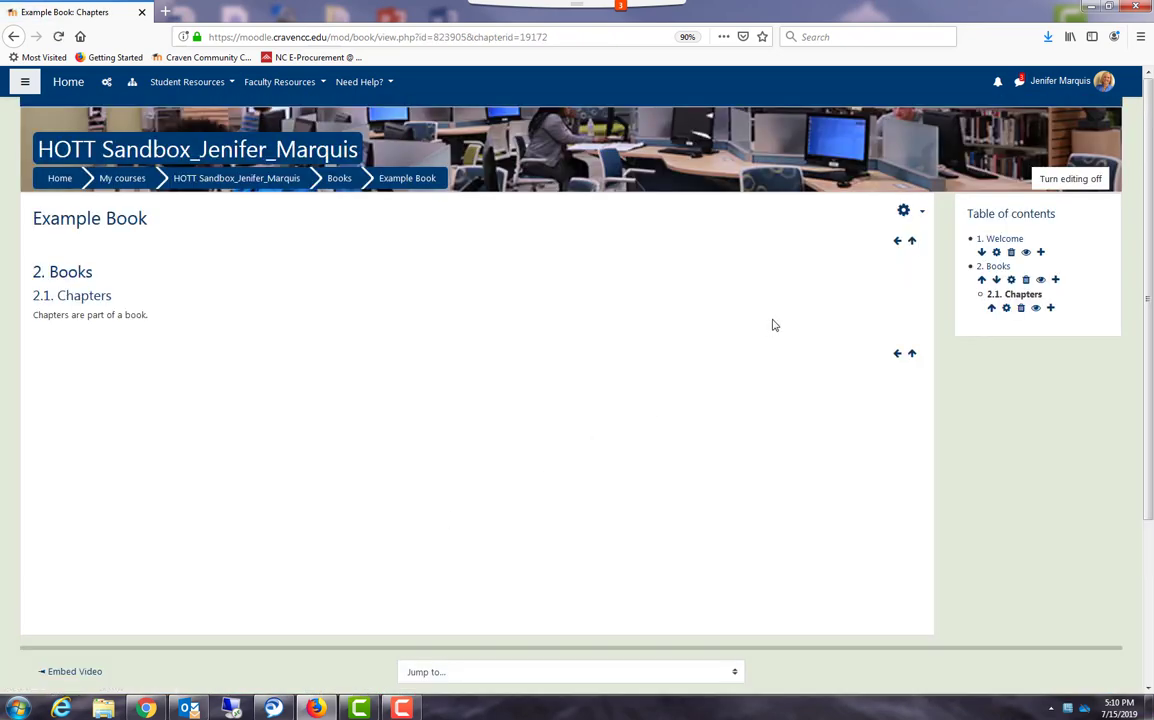